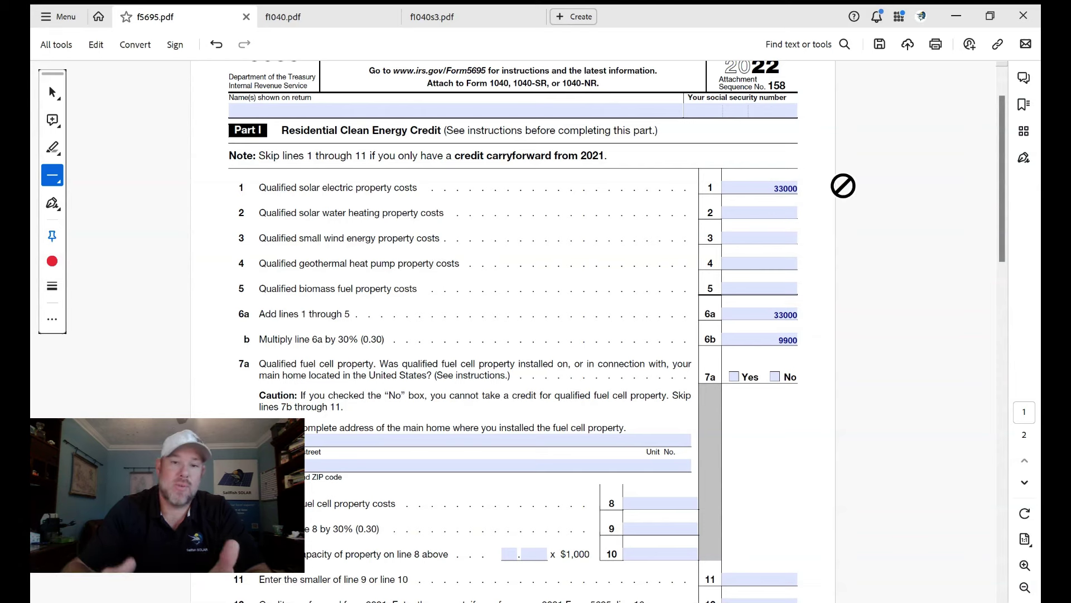
- Discard the stray red line and freehand-circle line 1's 33000 solar electric cost in red
drag(706, 189, 794, 166)
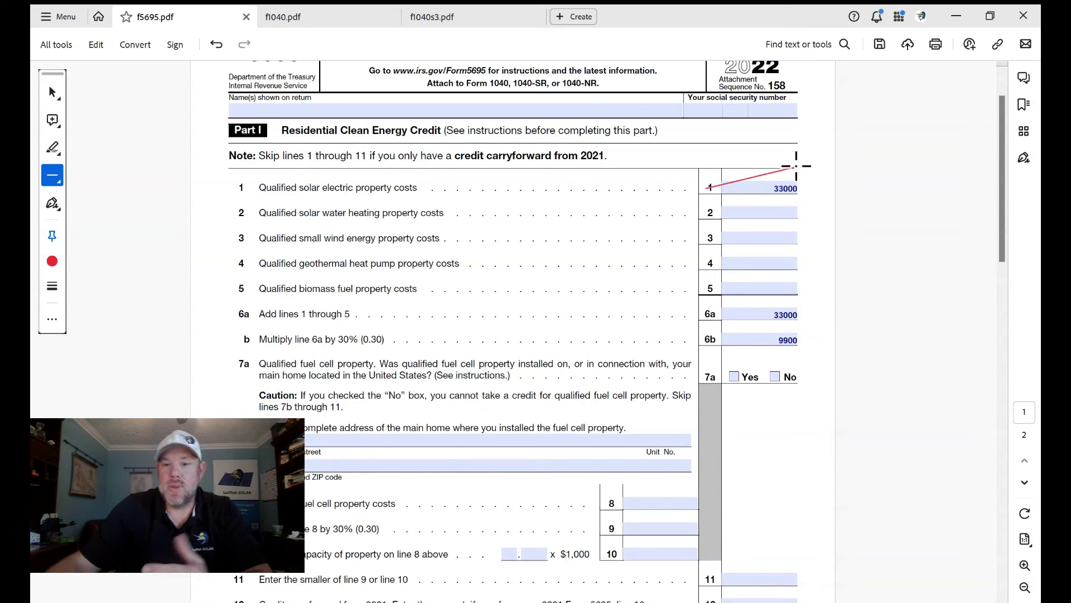
key(Escape)
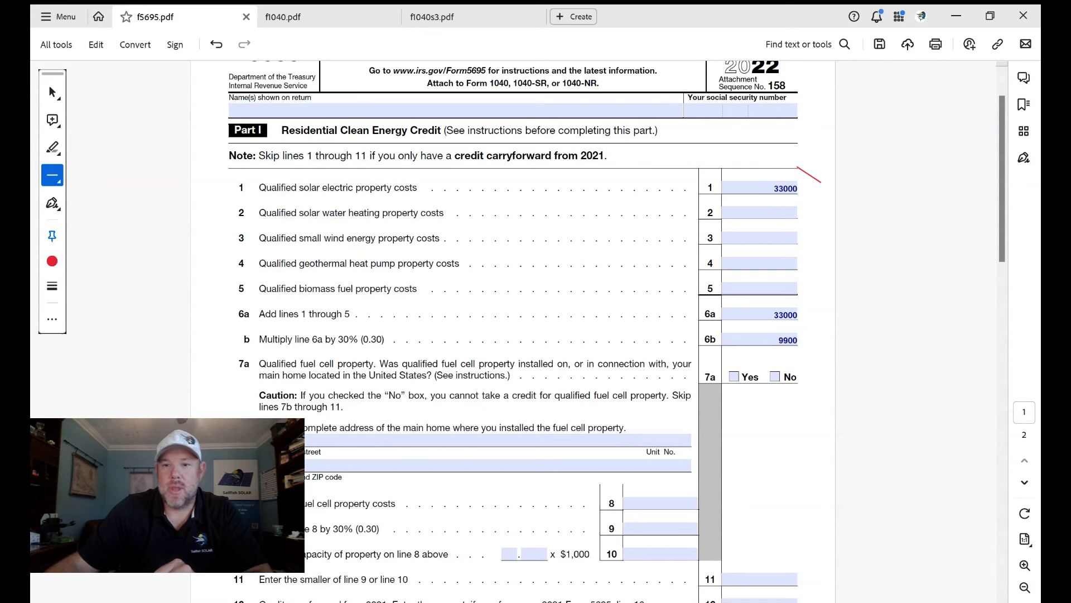
click(53, 175)
drag(801, 168, 820, 181)
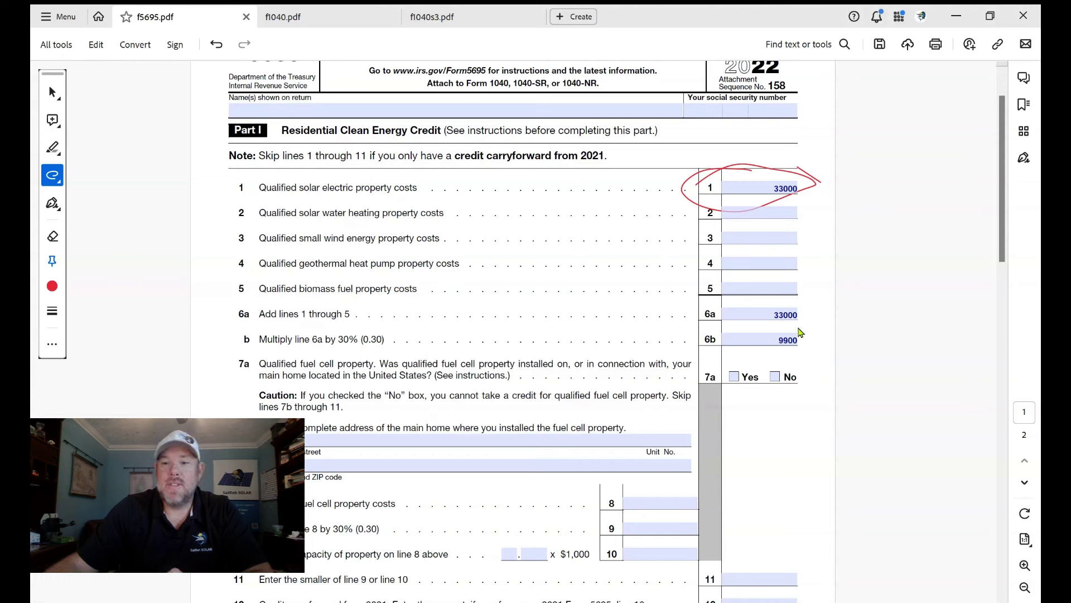
- Mark No on line 7a's fuel cell question and review lines 13–15 (9900, 27000, 9900)
scroll(789, 340, down, 1)
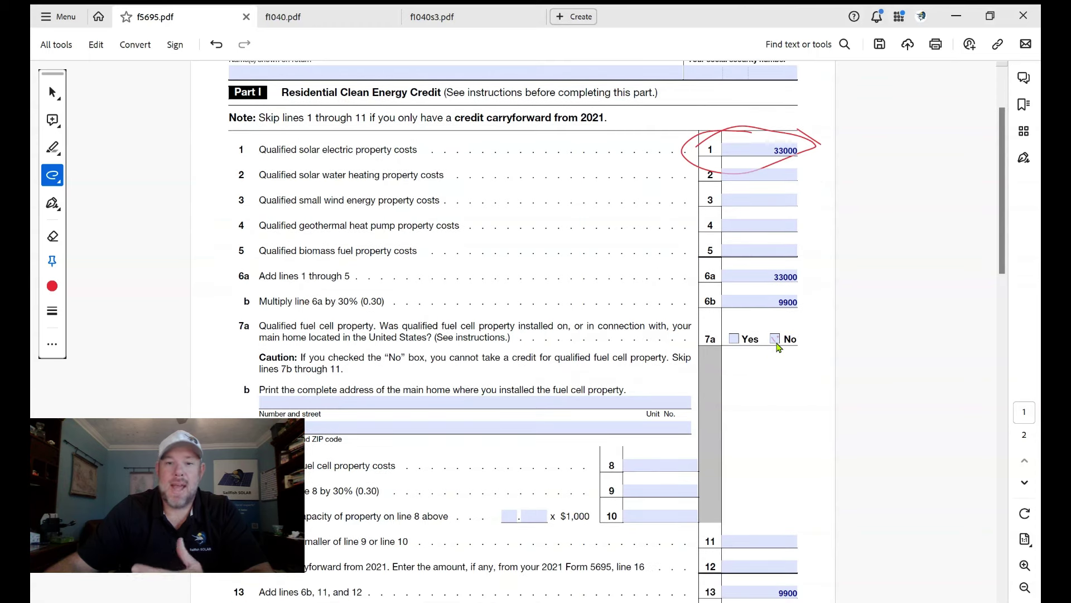
click(776, 342)
scroll(725, 306, down, 1)
scroll(692, 289, down, 4)
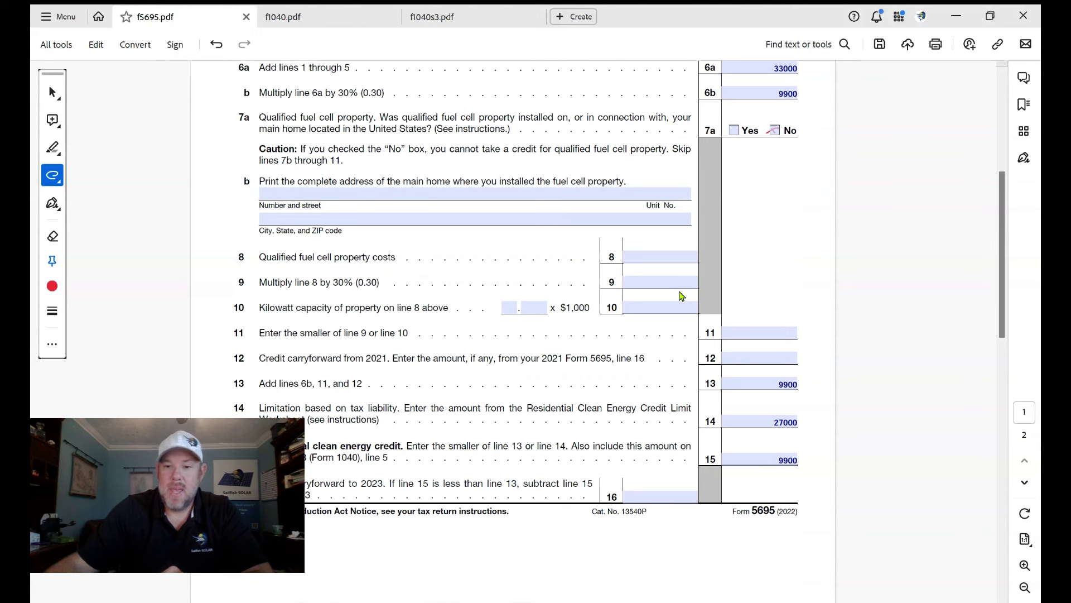
scroll(682, 296, down, 2)
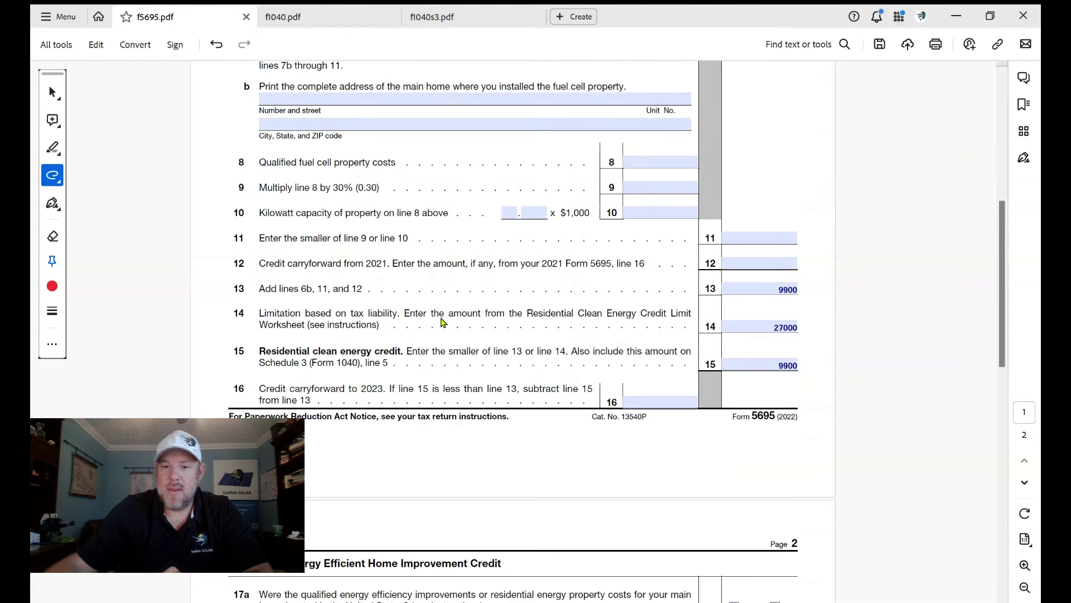
scroll(691, 372, up, 3)
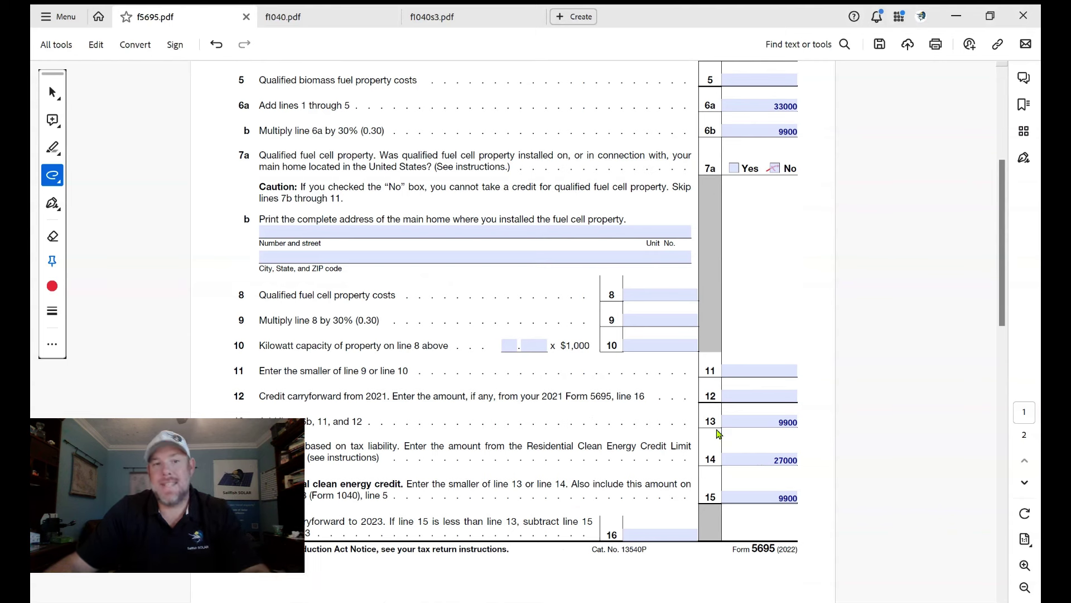
click(357, 20)
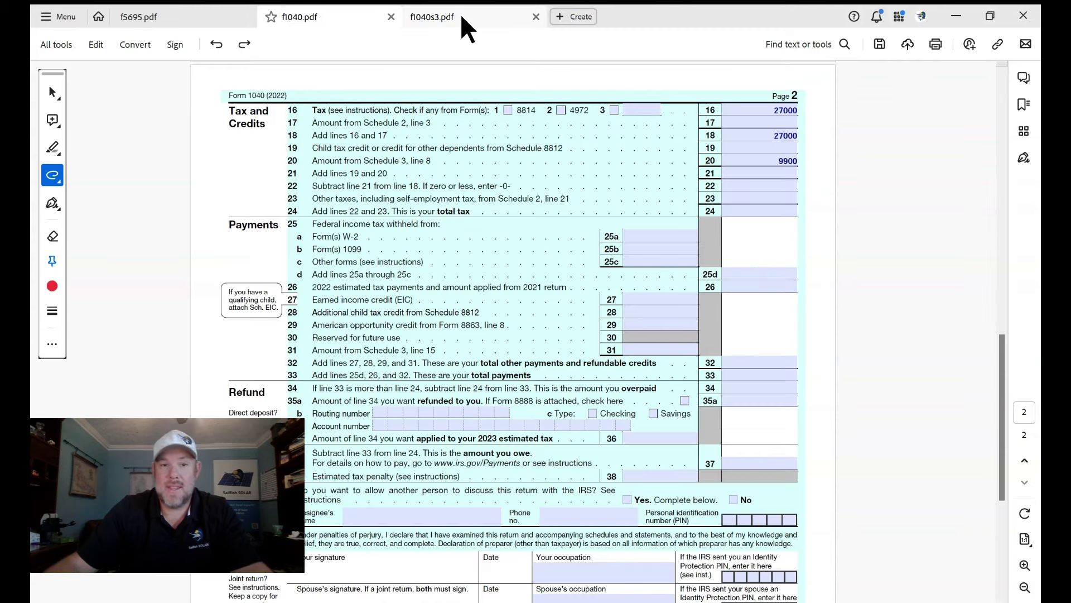
scroll(527, 151, up, 6)
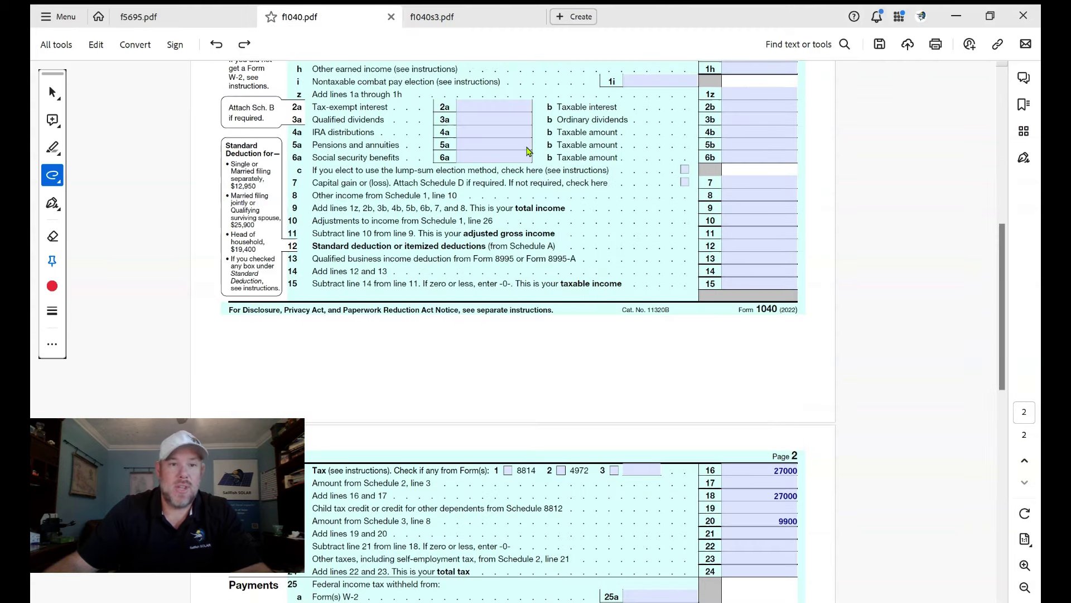
scroll(608, 255, down, 1)
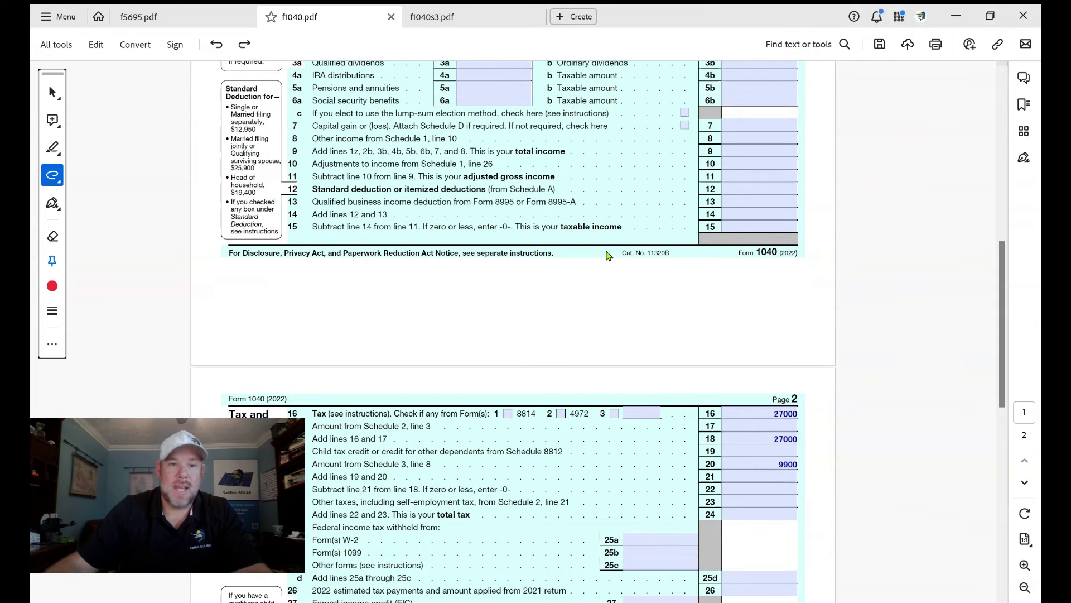
scroll(608, 256, up, 4)
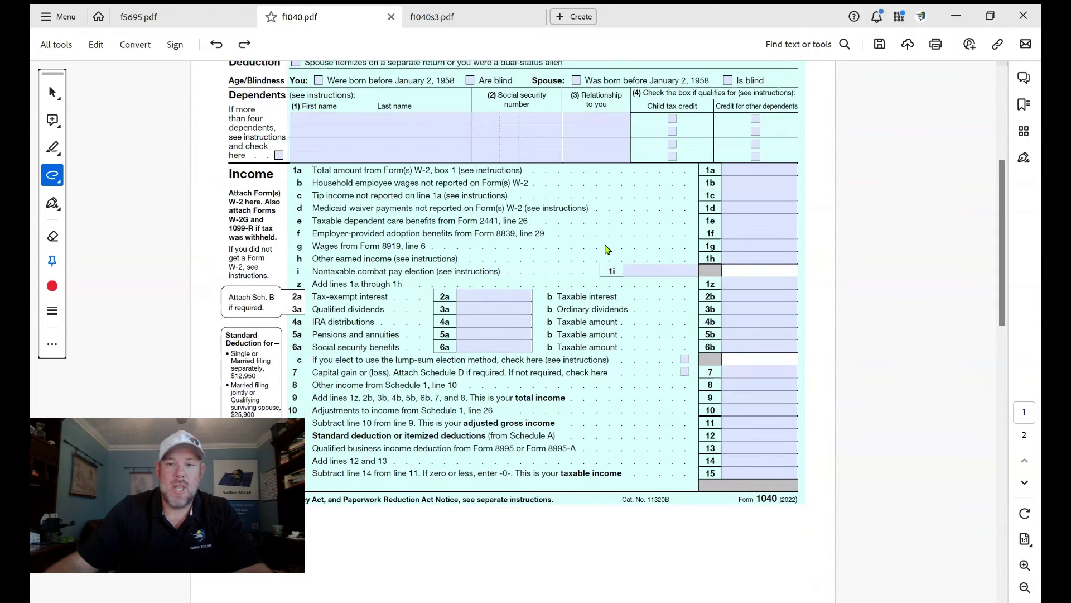
scroll(608, 250, down, 5)
scroll(758, 272, down, 2)
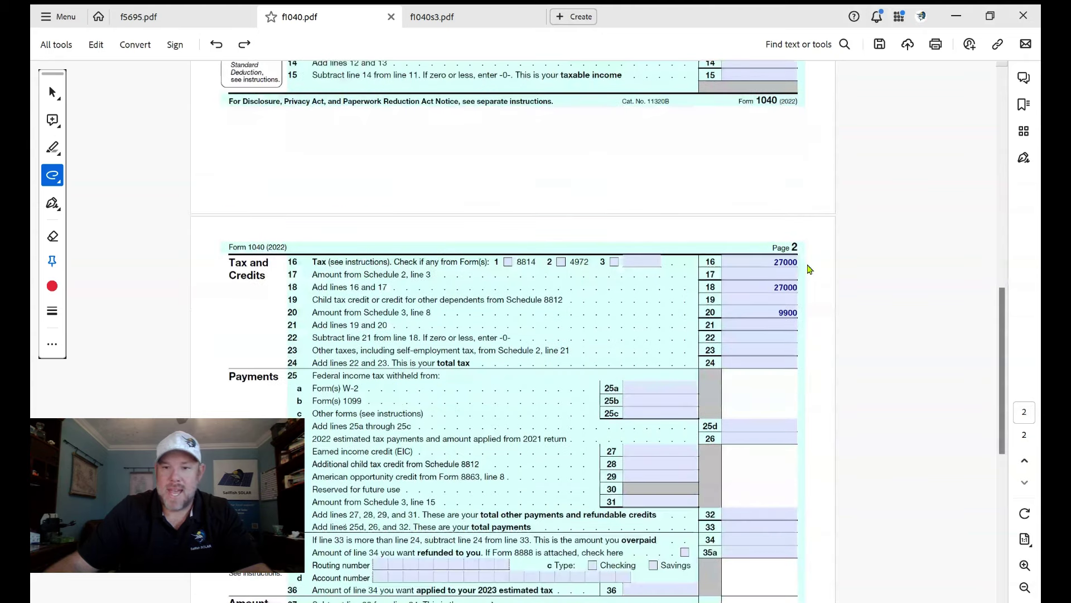
click(188, 19)
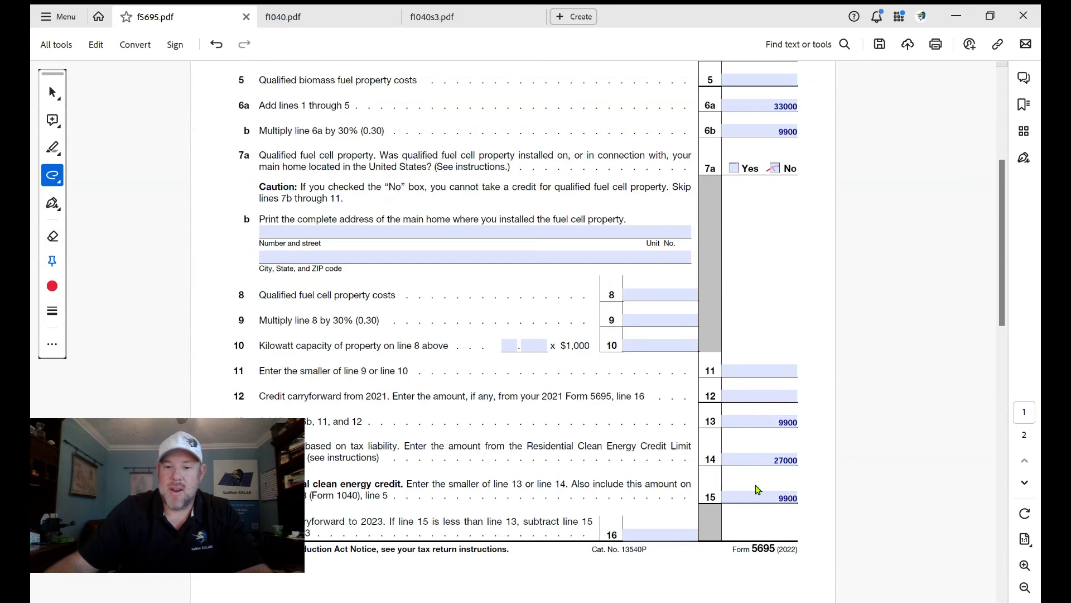
- Review Schedule 3, then switch to Form 1040 page 2, where line 20 shows 9900
scroll(757, 489, down, 1)
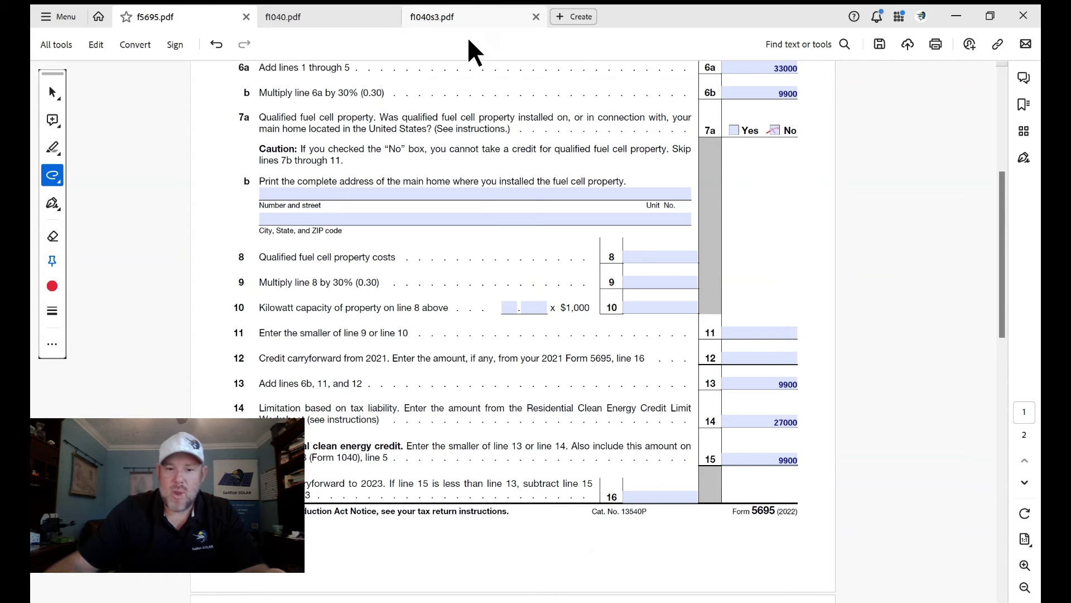
click(473, 16)
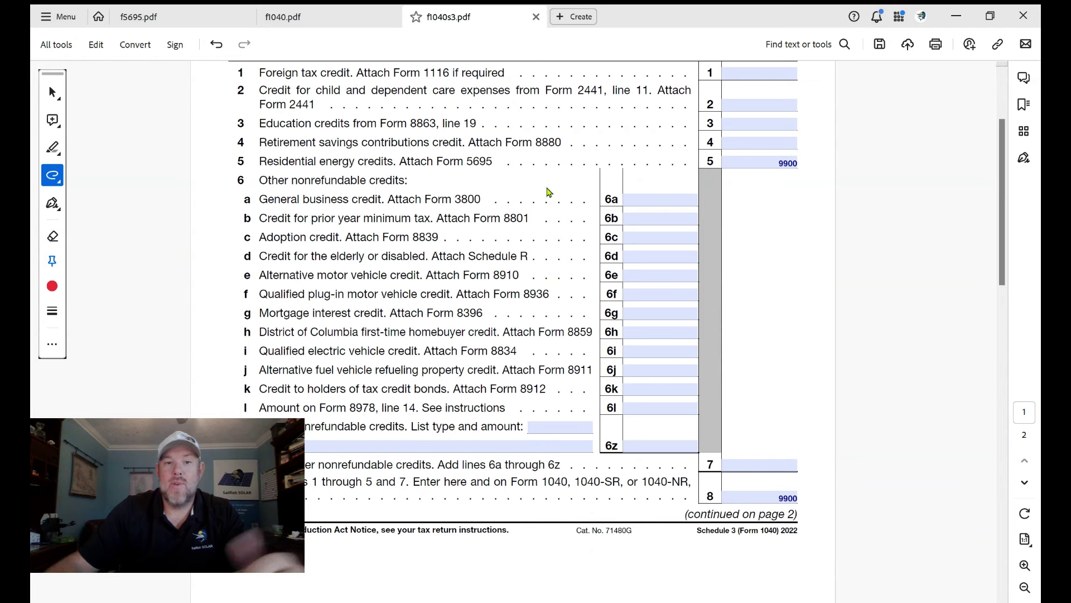
scroll(547, 191, up, 3)
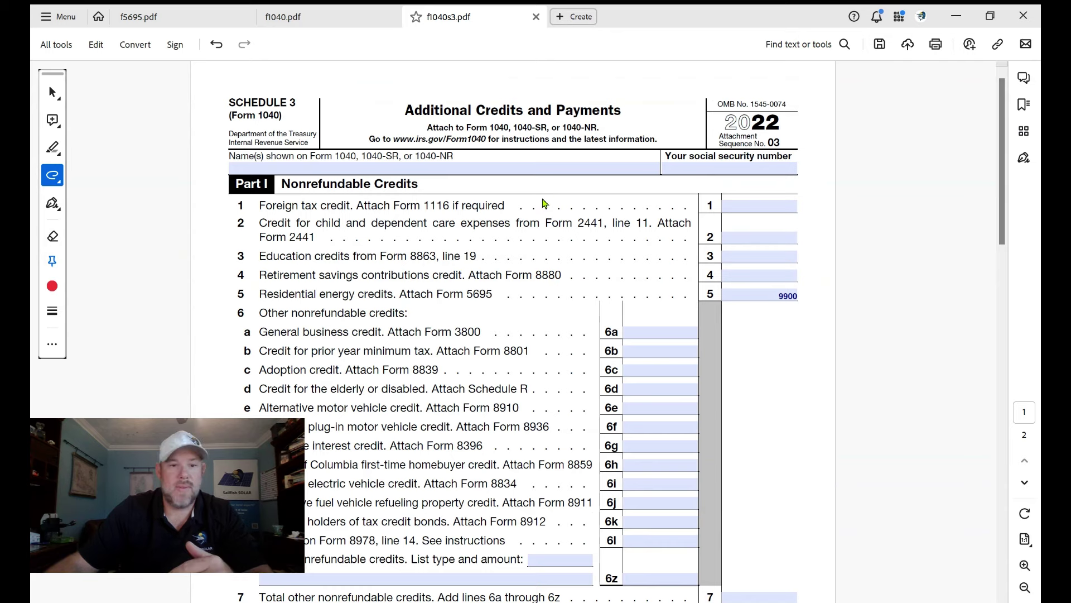
scroll(586, 246, down, 1)
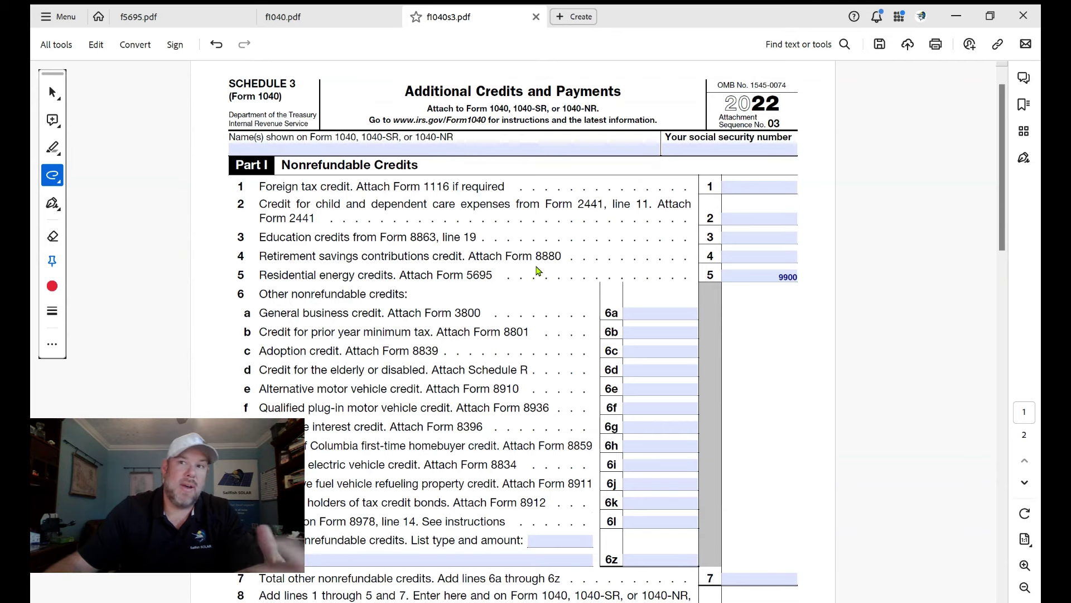
scroll(516, 254, down, 1)
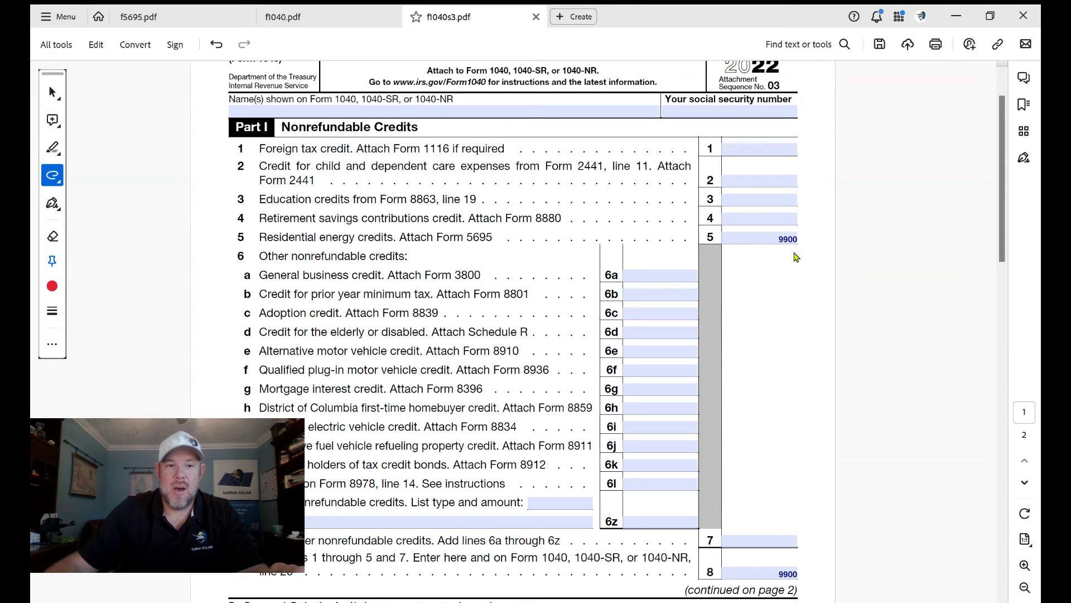
scroll(508, 362, down, 1)
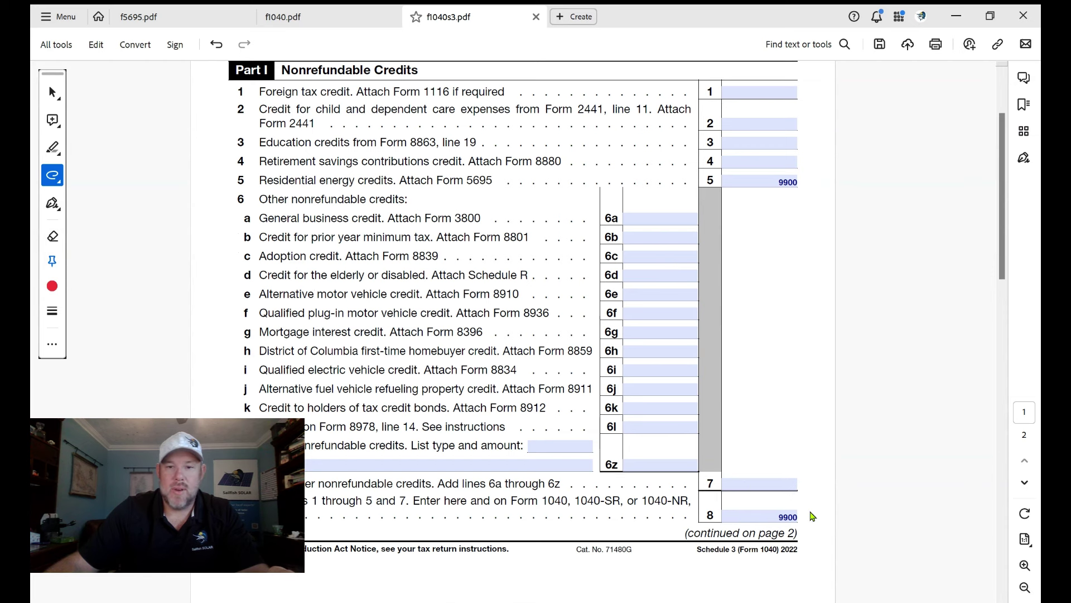
scroll(812, 516, down, 1)
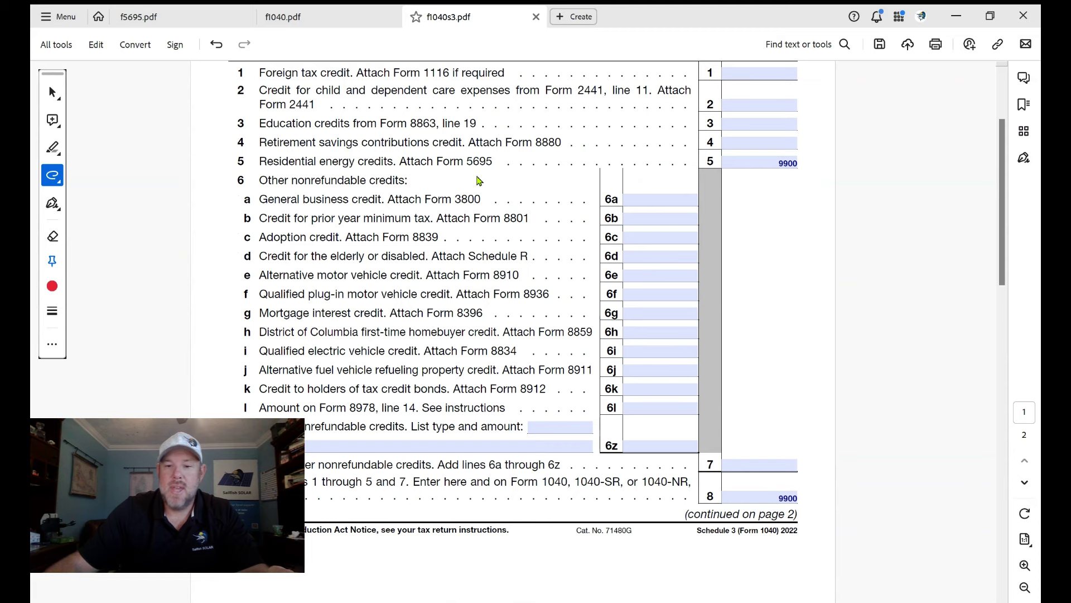
click(313, 18)
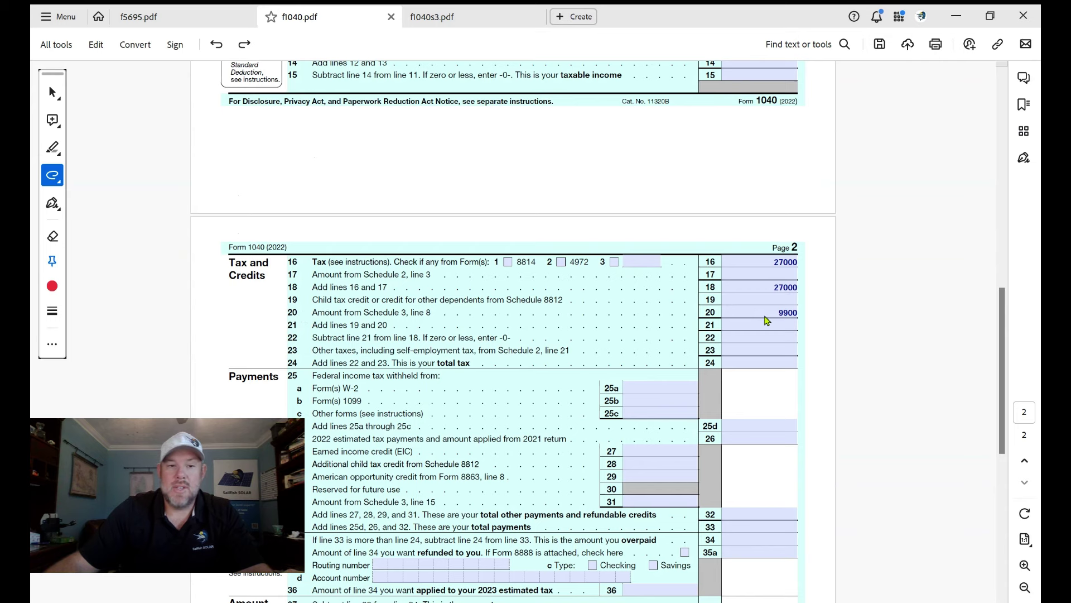
- Draw a red freehand circle around Form 1040's blank line 24 total tax
scroll(787, 318, down, 2)
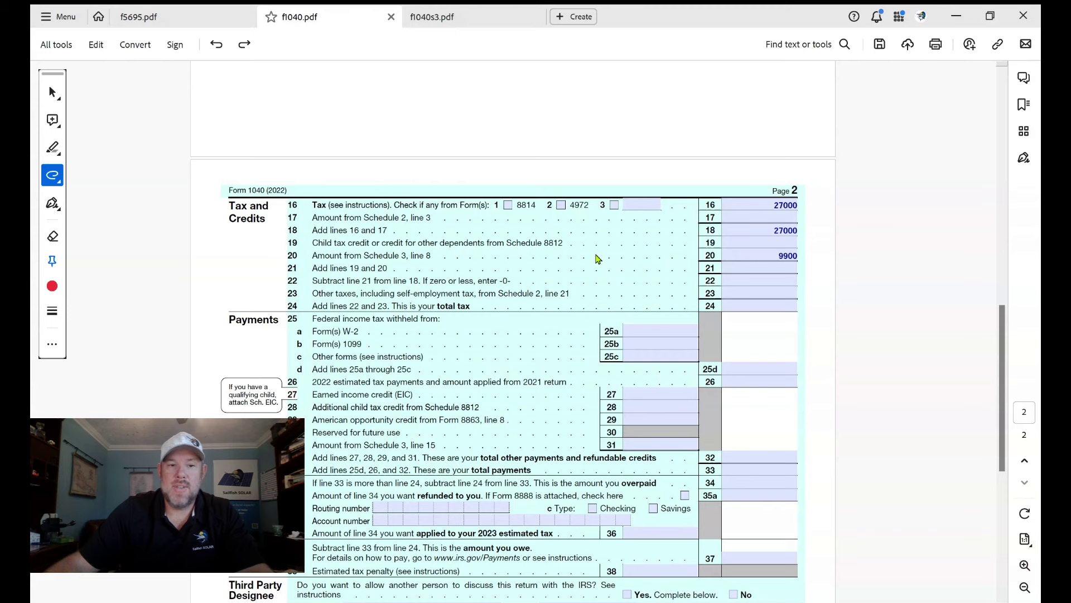
scroll(598, 258, down, 2)
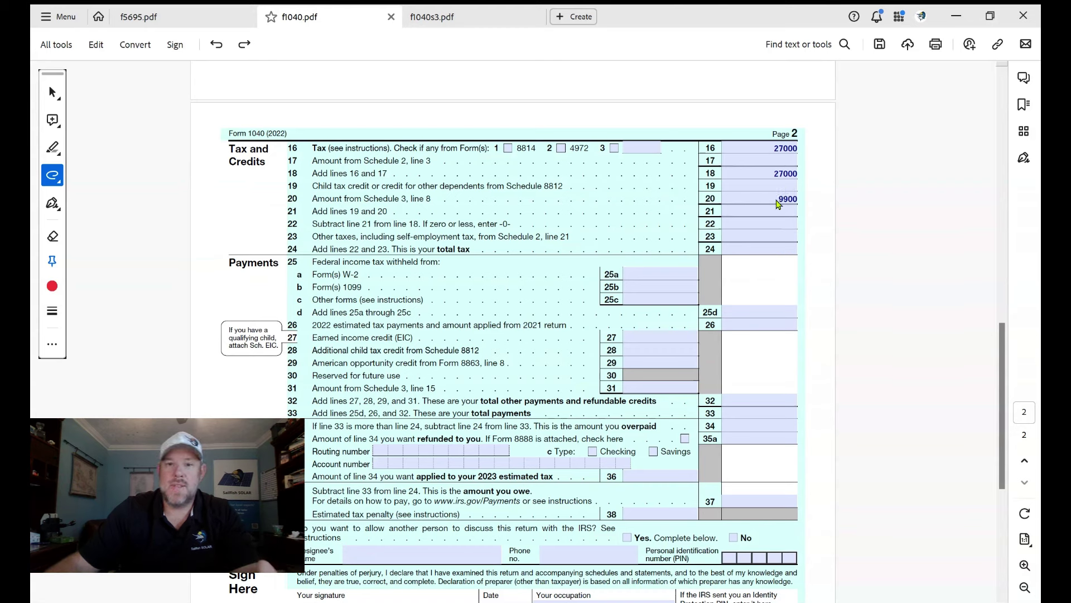
drag(760, 236, 818, 267)
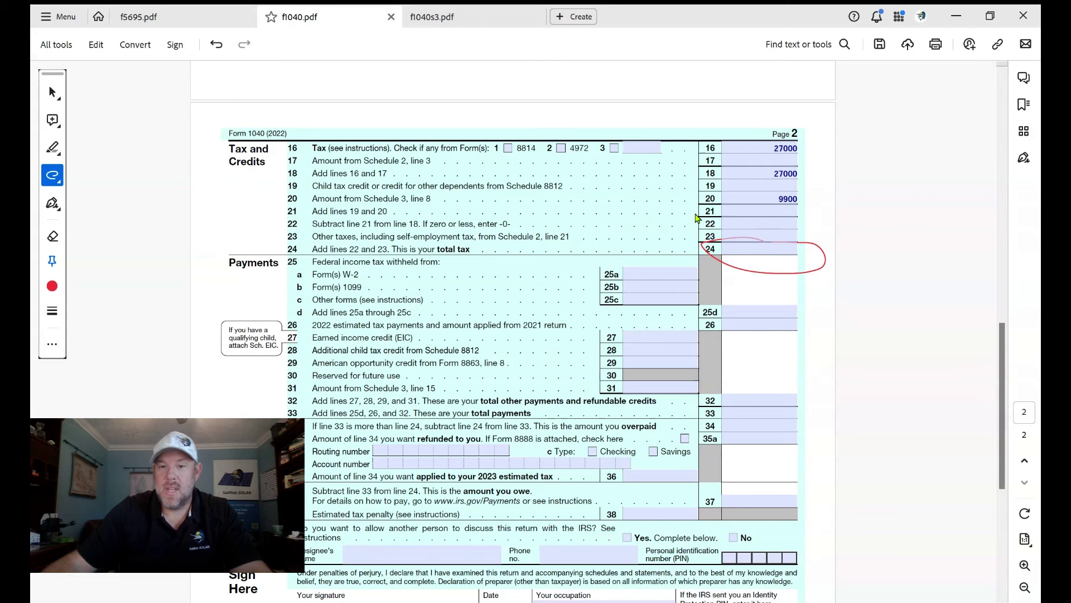
scroll(411, 222, up, 3)
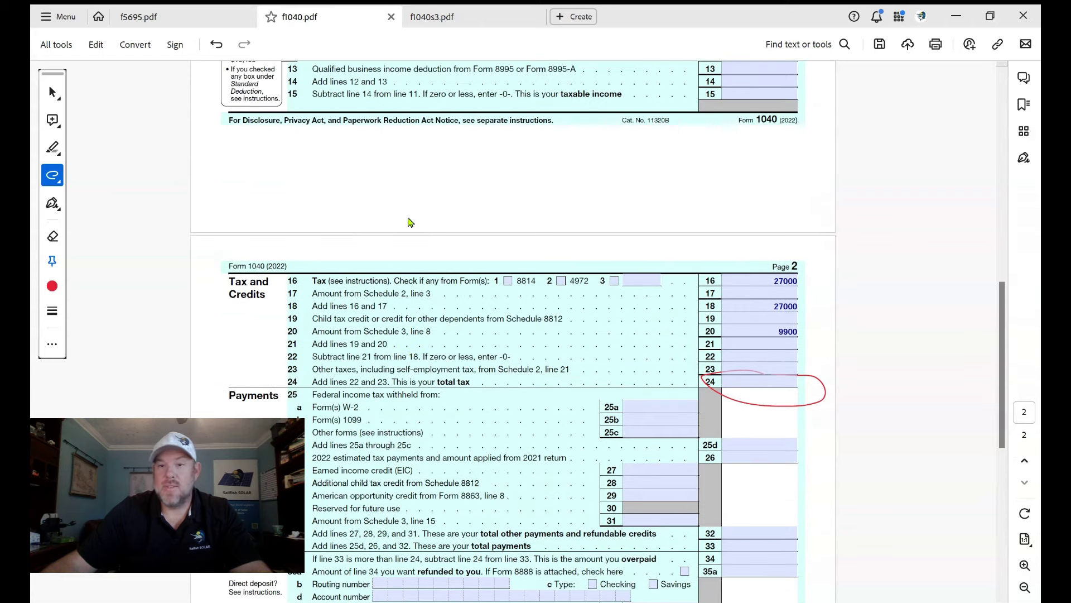
scroll(410, 222, up, 12)
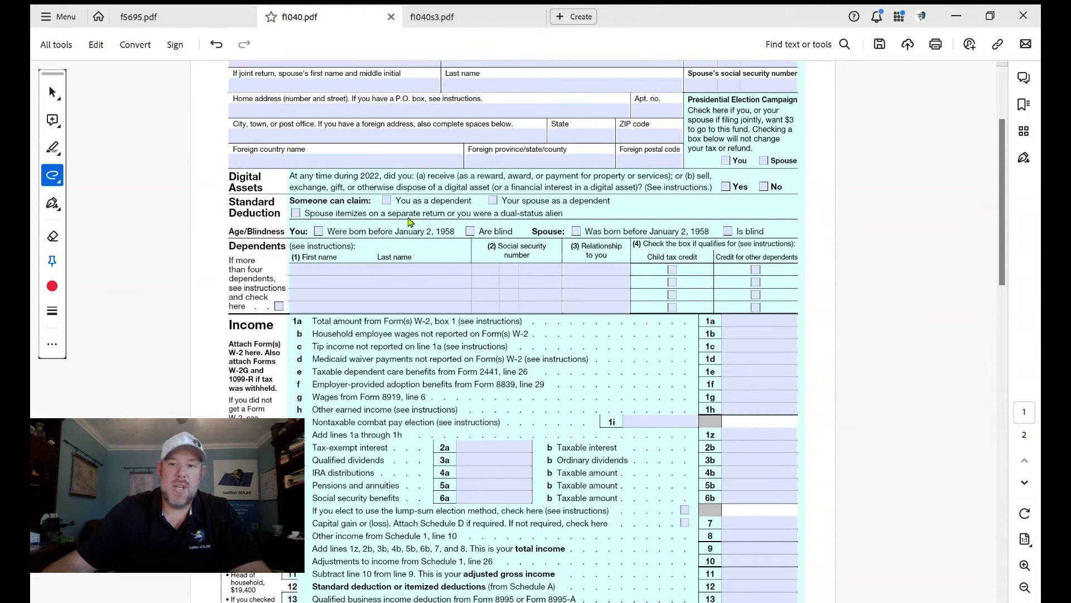
scroll(738, 268, down, 12)
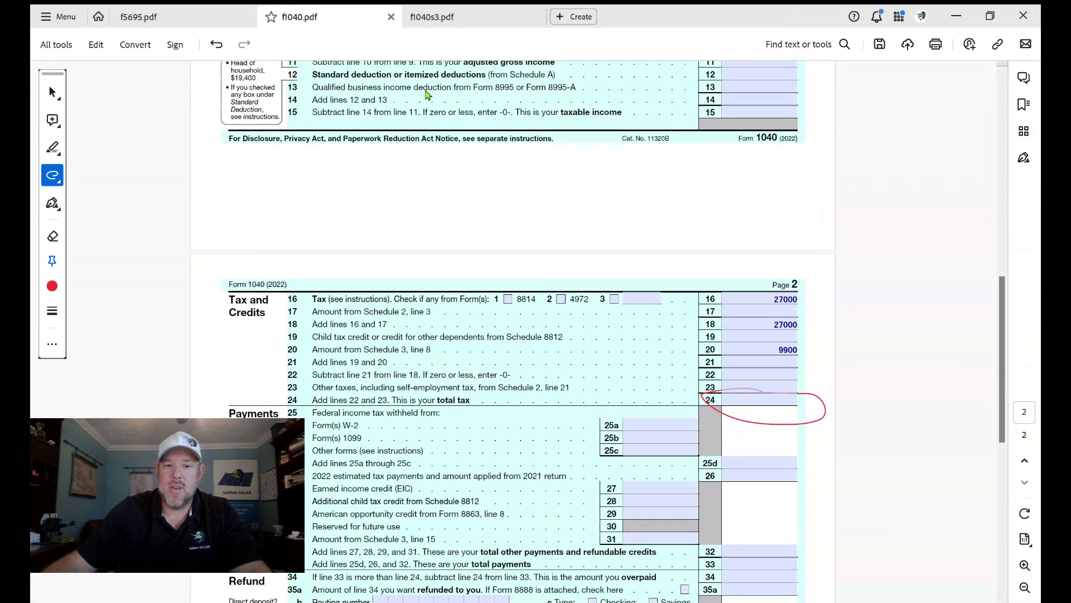
- On Form 5695, circle the empty line 16 carryforward in red, then bring up Schedule 3
click(200, 21)
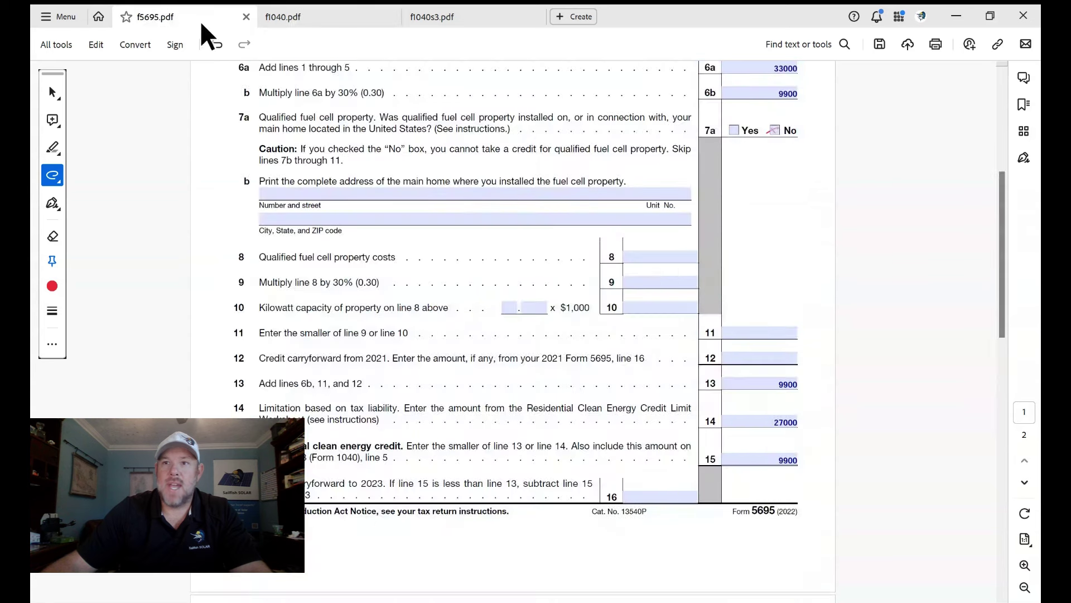
scroll(767, 171, up, 4)
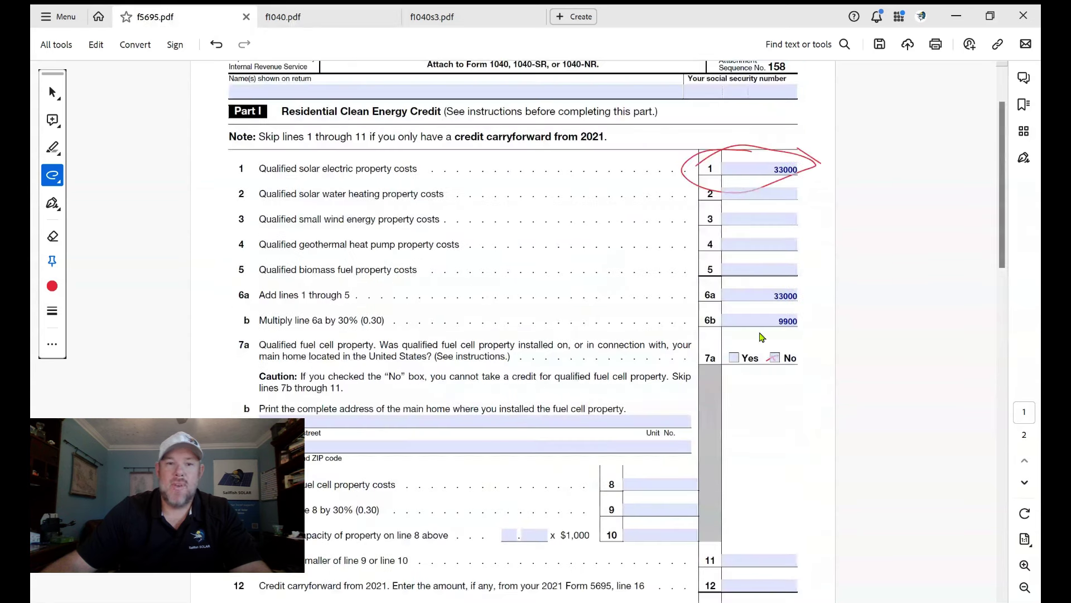
scroll(762, 337, down, 5)
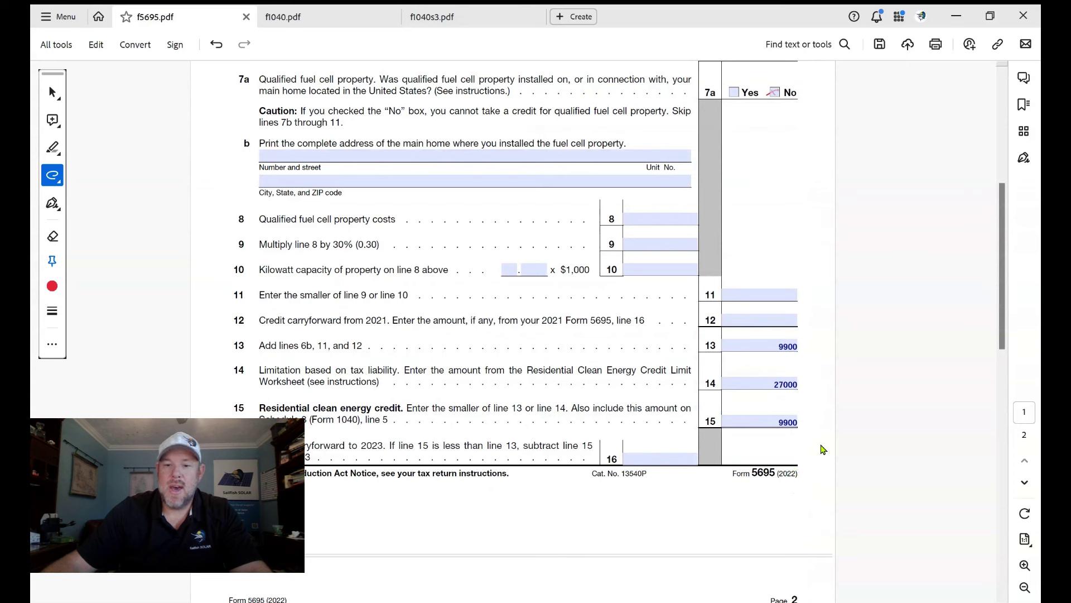
mouse_move(703, 447)
mouse_down()
mouse_move(700, 463)
mouse_move(675, 472)
mouse_up()
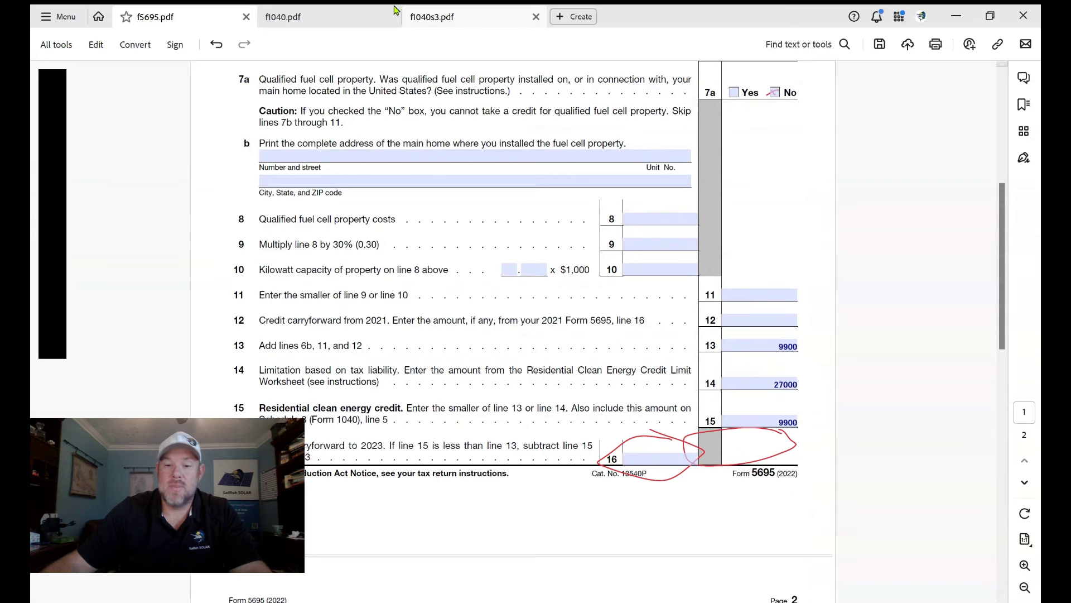
click(448, 14)
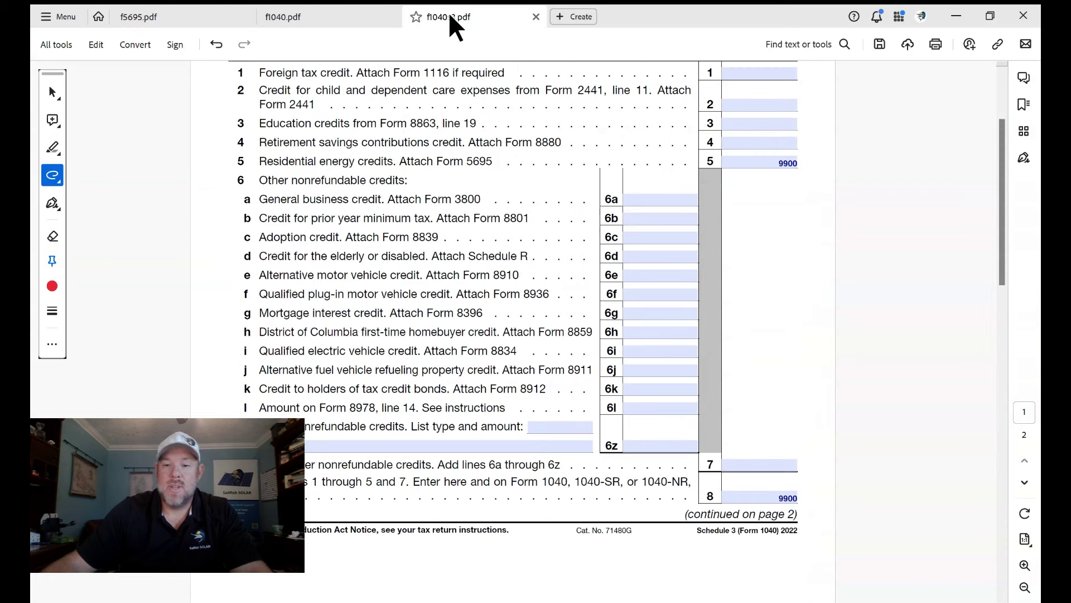
- Check Schedule 3's line 5, then return to Form 1040 page 2 showing 9900 on line 20
scroll(812, 279, up, 3)
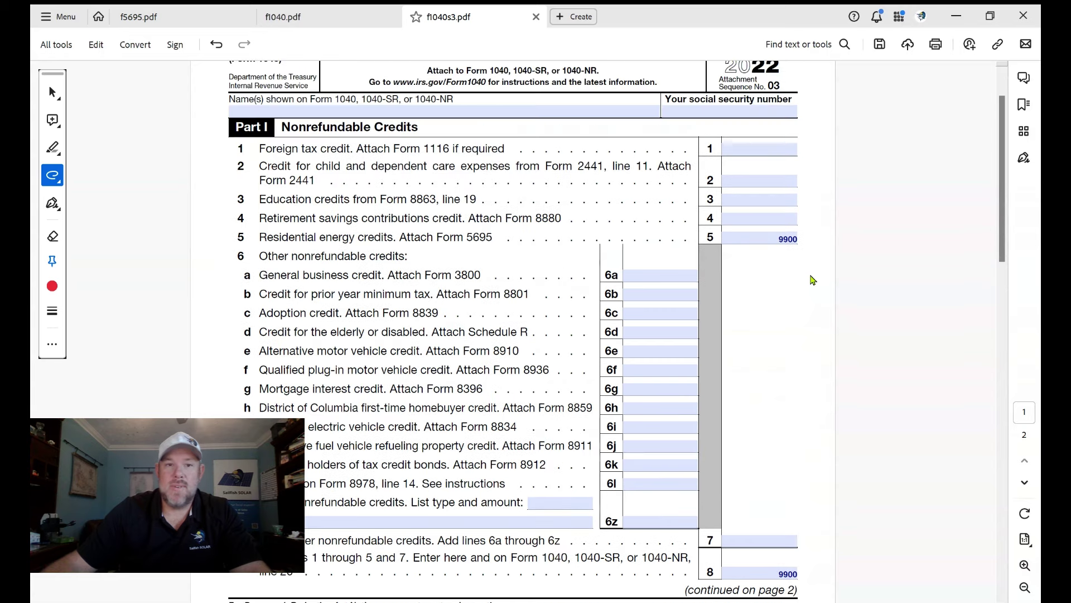
scroll(812, 280, down, 2)
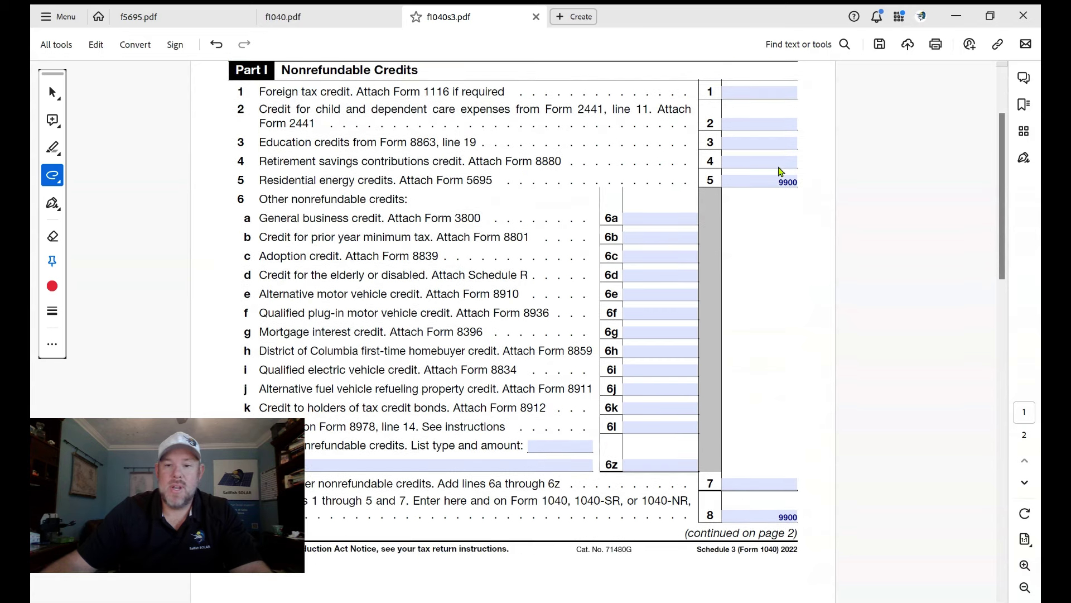
click(317, 15)
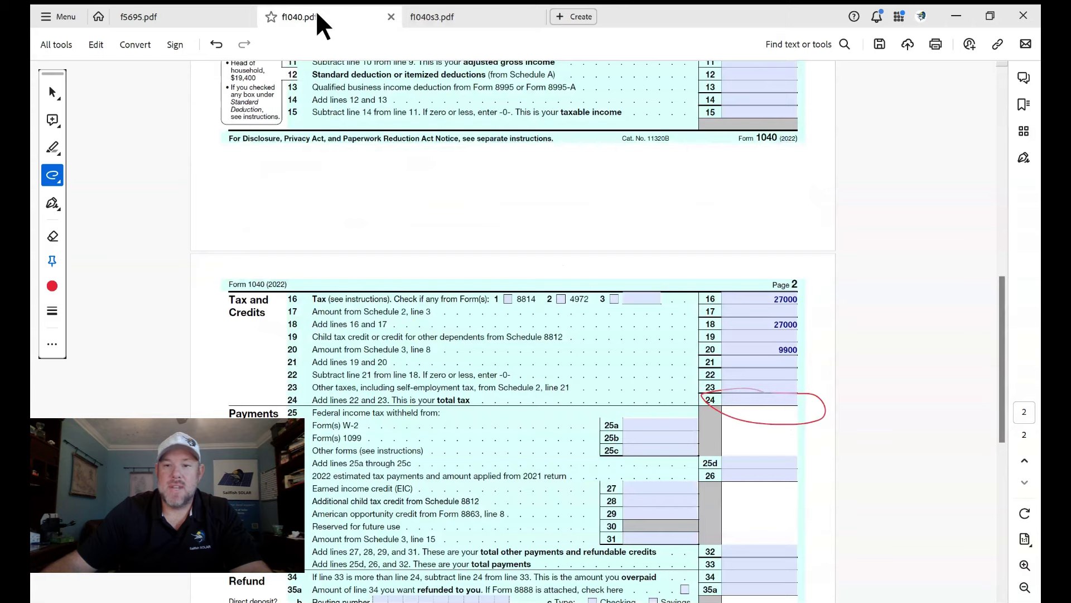